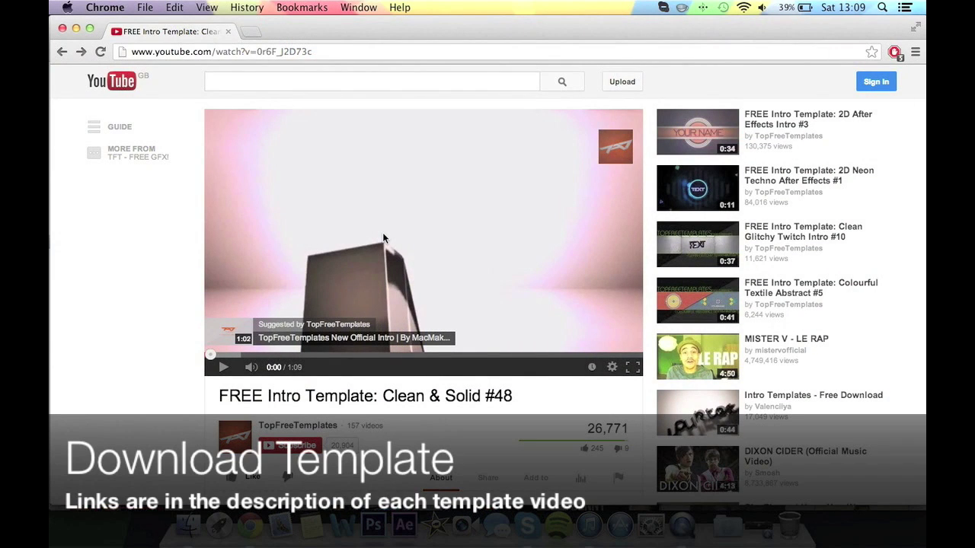
Expand the YouTube video description and follow its uploaded.net template Download Link.
{"action": "scroll", "coordinate": [458, 268], "scroll_direction": "down", "scroll_amount": 2}
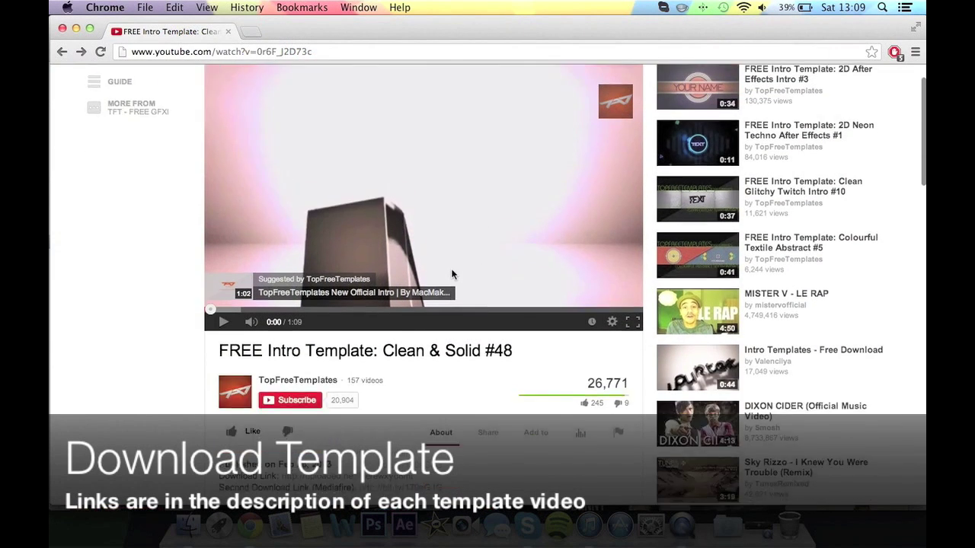
{"action": "scroll", "coordinate": [476, 244], "scroll_direction": "down", "scroll_amount": 3}
{"action": "scroll", "coordinate": [495, 217], "scroll_direction": "down", "scroll_amount": 2}
{"action": "scroll", "coordinate": [515, 188], "scroll_direction": "down", "scroll_amount": 1}
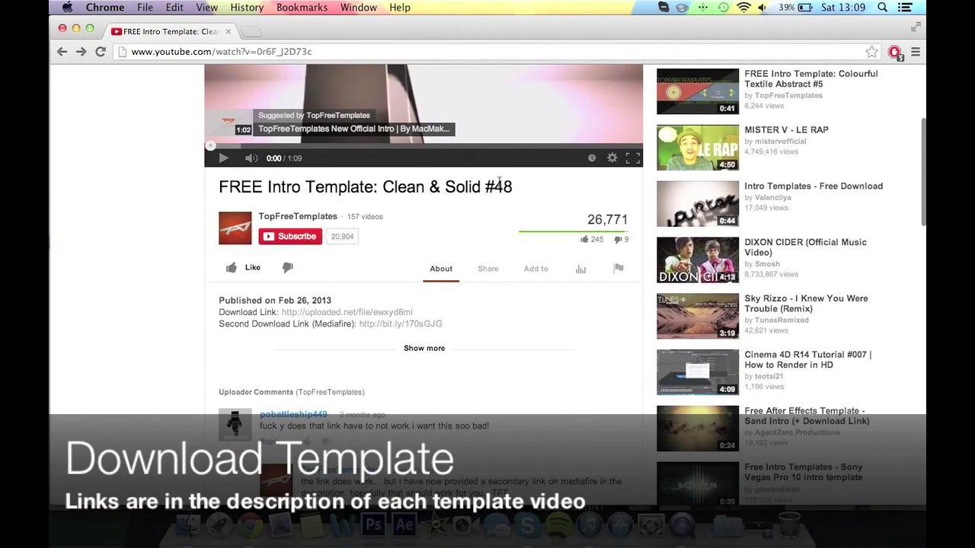
{"action": "scroll", "coordinate": [401, 248], "scroll_direction": "down", "scroll_amount": 1}
{"action": "scroll", "coordinate": [407, 258], "scroll_direction": "down", "scroll_amount": 1}
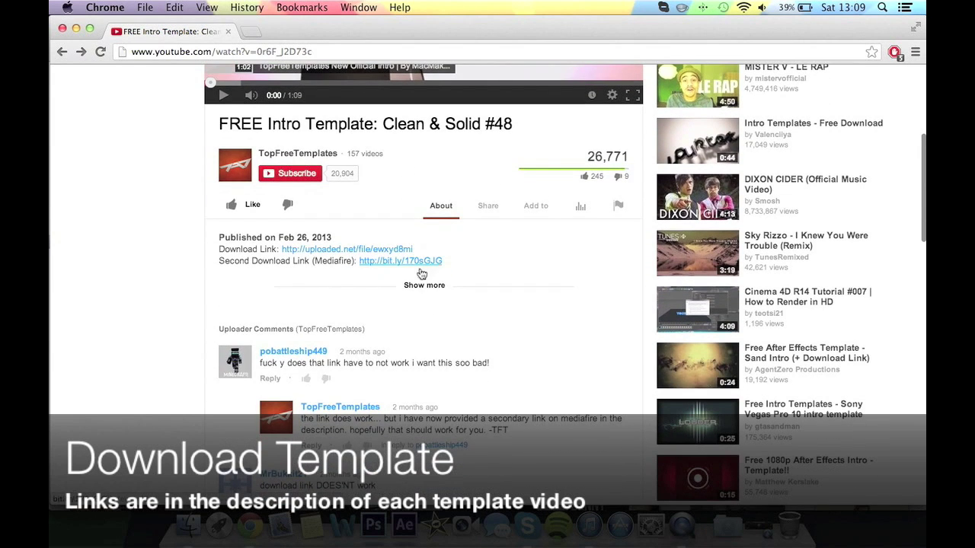
{"action": "left_click", "coordinate": [433, 288]}
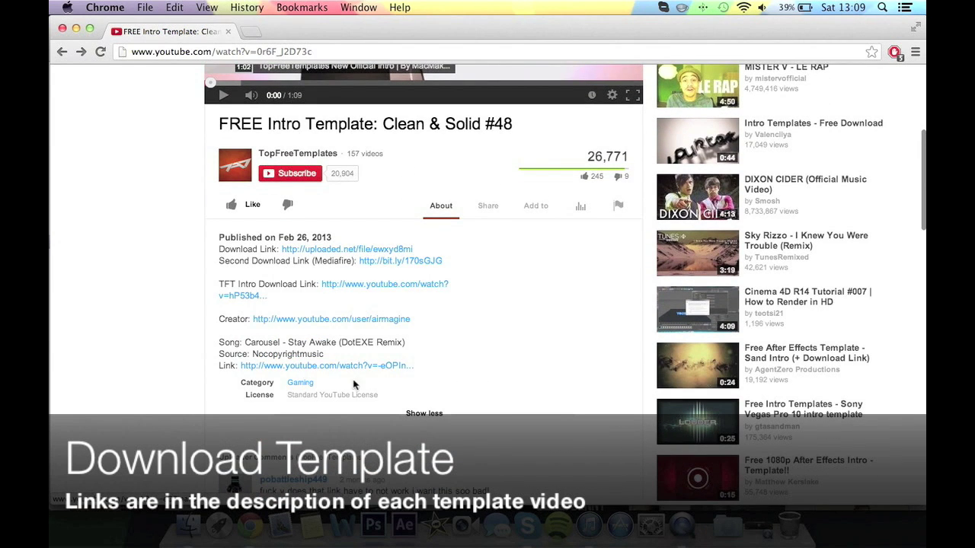
{"action": "left_click", "coordinate": [393, 252]}
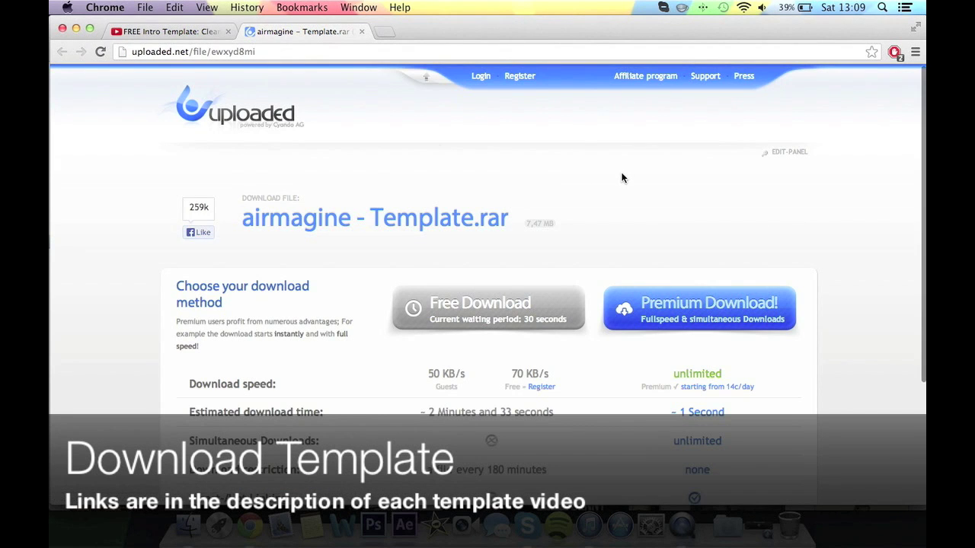
Choose Free Download, dismiss the Download.am advert, enter the captcha and download airmagine - Template.rar.
{"action": "left_click", "coordinate": [538, 294]}
{"action": "left_click", "coordinate": [676, 154]}
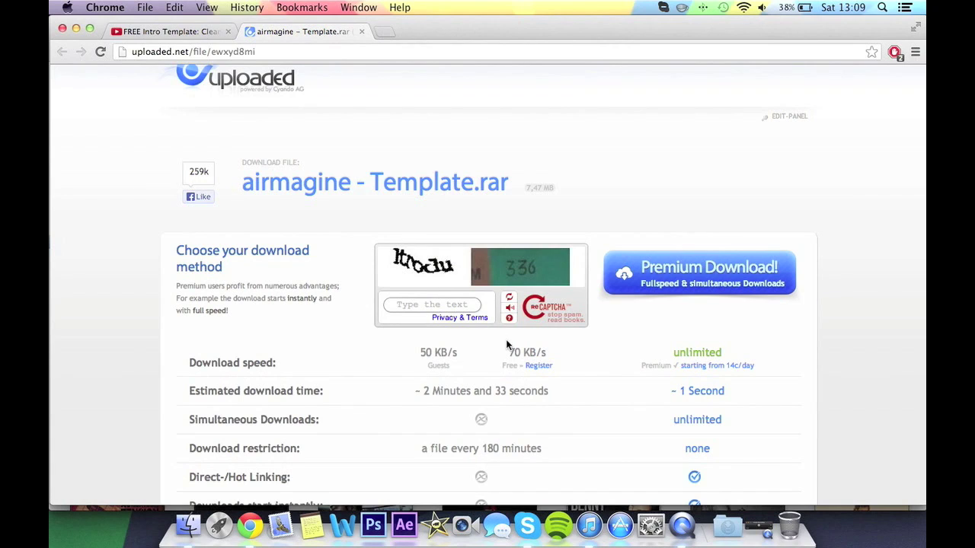
{"action": "type", "text": "itrodu m336"}
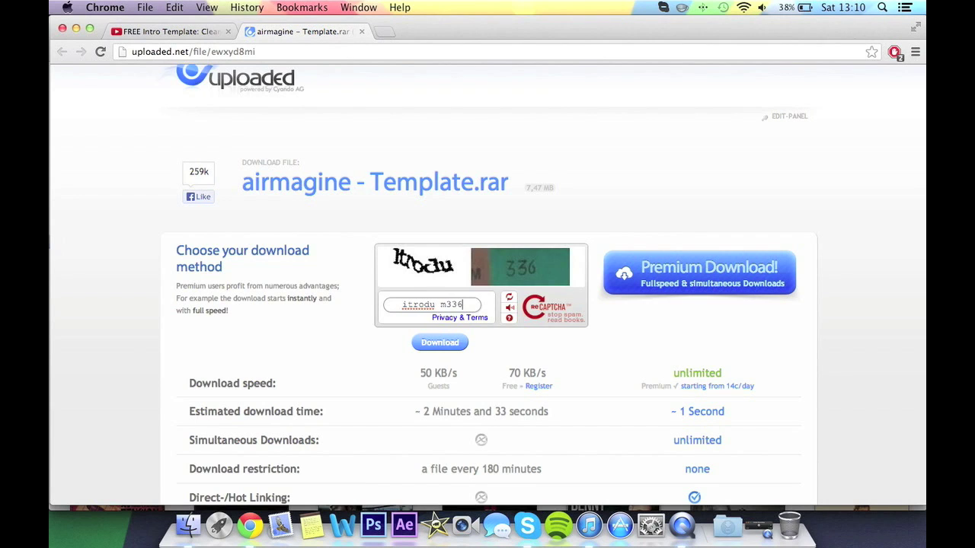
{"action": "left_click", "coordinate": [442, 342]}
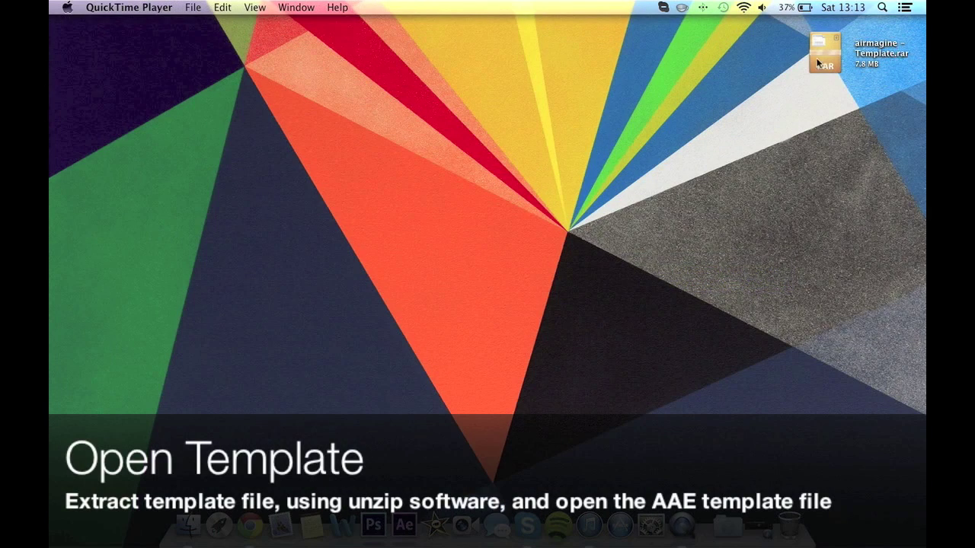
Extract the template RAR, open the extracted folder, and read then close RedMe.txt.
{"action": "double_click", "coordinate": [822, 57]}
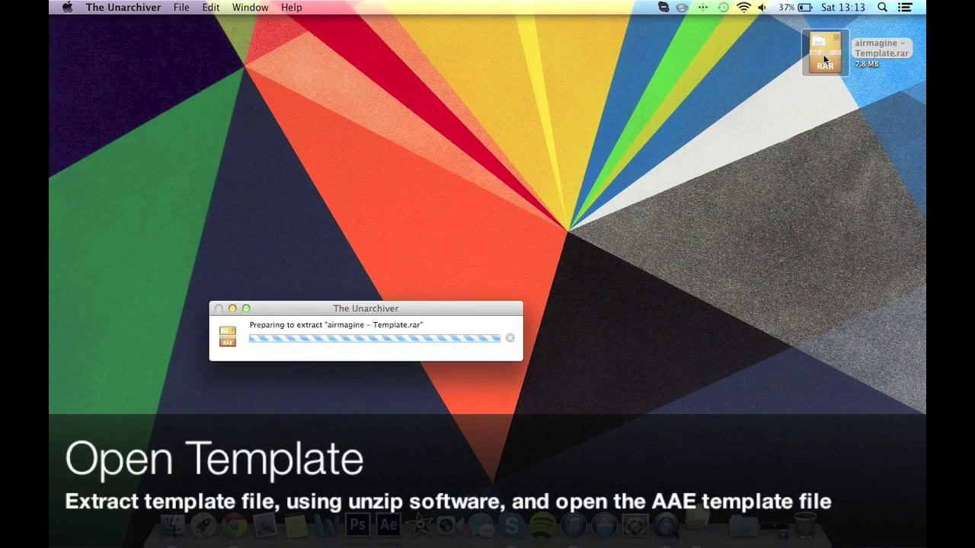
{"action": "double_click", "coordinate": [830, 104]}
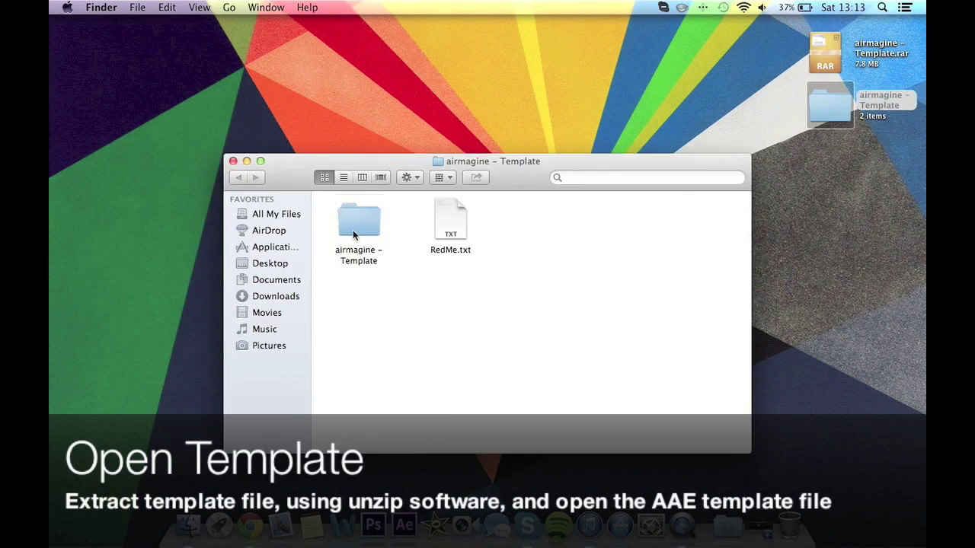
{"action": "double_click", "coordinate": [450, 225]}
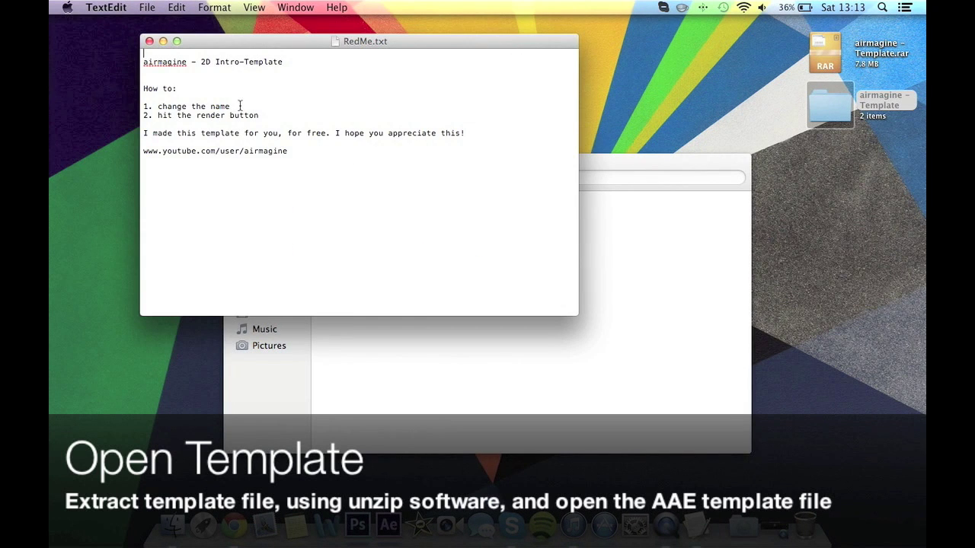
{"action": "left_click", "coordinate": [149, 40]}
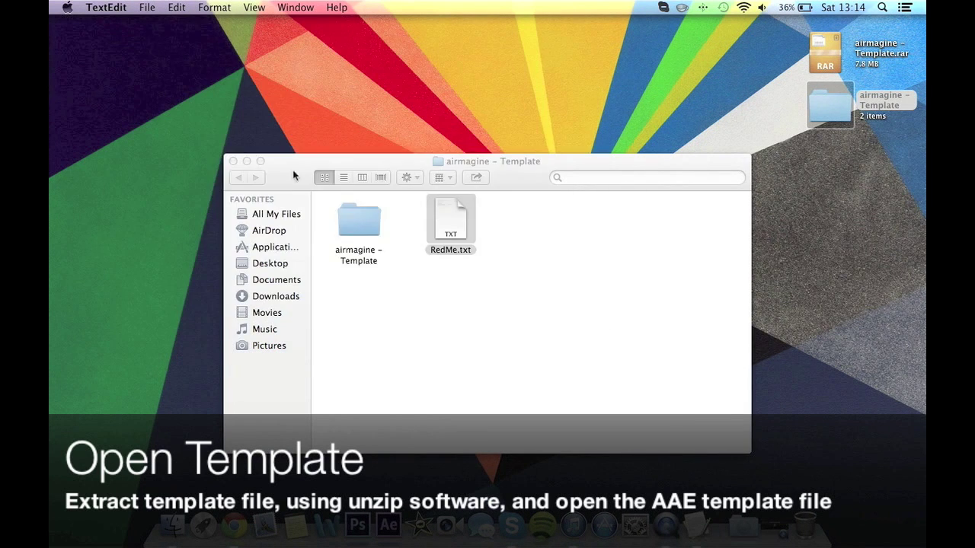
Open the inner airmagine – Template folder and launch Template (CS6).aep.
{"action": "double_click", "coordinate": [359, 219]}
{"action": "left_click", "coordinate": [370, 252]}
{"action": "left_click", "coordinate": [450, 228]}
{"action": "left_click", "coordinate": [542, 229]}
{"action": "left_click", "coordinate": [636, 244]}
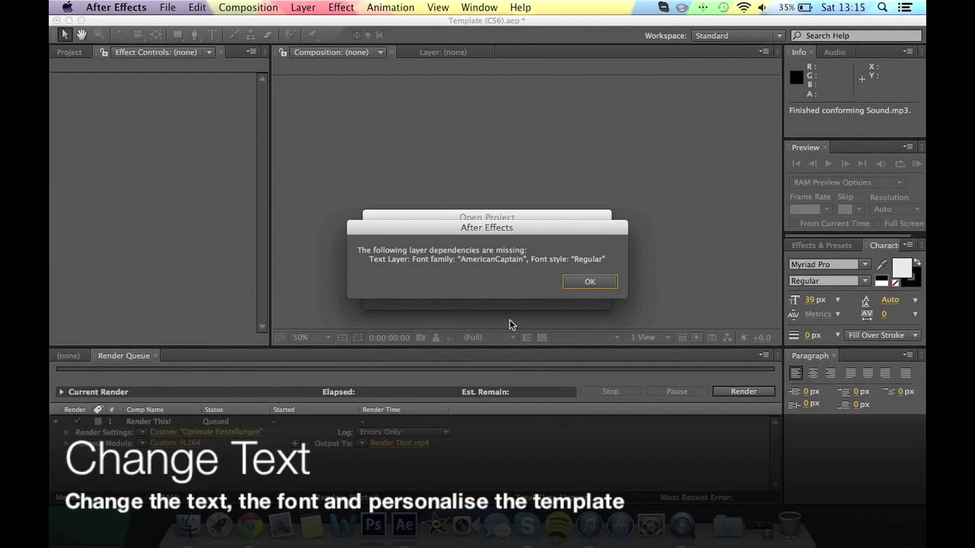
Dismiss the missing-font alert and retype the Name title as TOPFREETEMPLATES.
{"action": "left_click", "coordinate": [584, 281]}
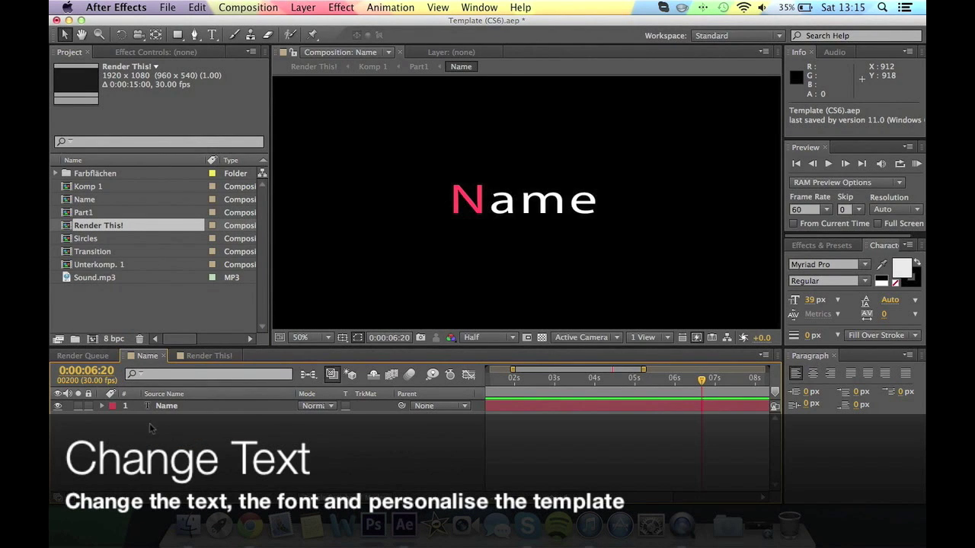
{"action": "double_click", "coordinate": [167, 409]}
{"action": "type", "text": "Top"}
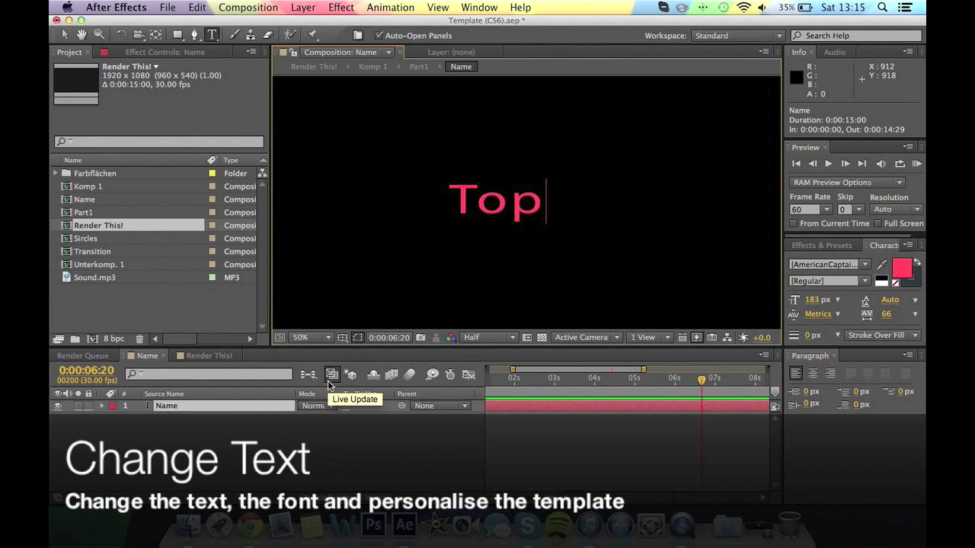
{"action": "type", "text": "FreeTem"}
{"action": "double_click", "coordinate": [519, 198]}
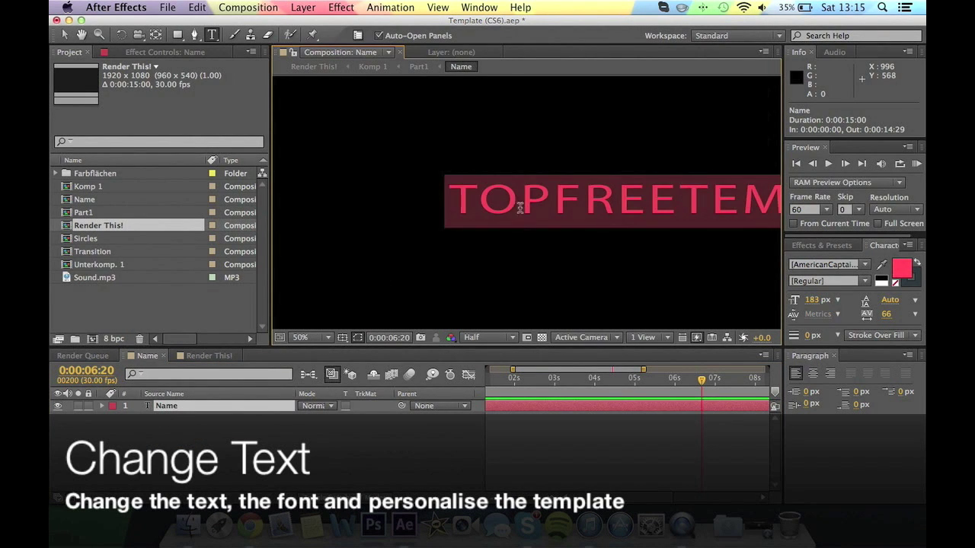
Set the title font to Century Gothic Bold.
{"action": "left_click", "coordinate": [823, 264]}
{"action": "scroll", "coordinate": [824, 264], "scroll_direction": "down", "scroll_amount": 5}
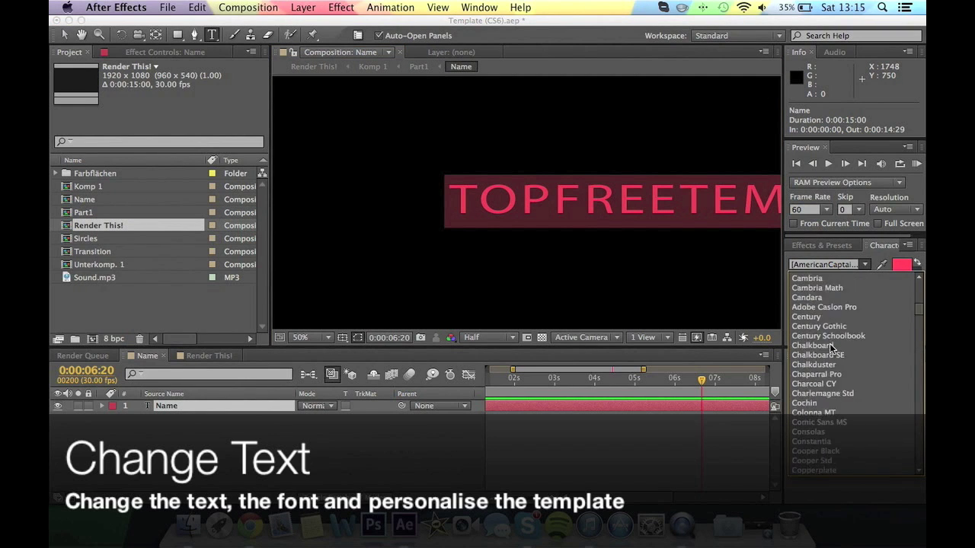
{"action": "left_click", "coordinate": [824, 265]}
{"action": "key", "text": "Down"}
{"action": "key", "text": "Down"}
{"action": "left_click", "coordinate": [826, 281]}
{"action": "left_click", "coordinate": [833, 323]}
Change the title text fill colour to white.
{"action": "left_click", "coordinate": [901, 268]}
{"action": "left_click", "coordinate": [343, 251]}
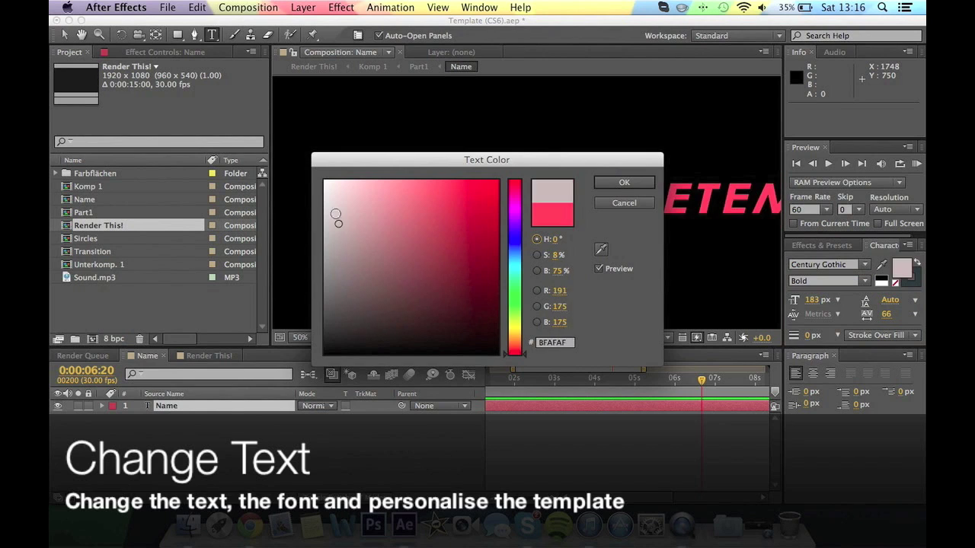
{"action": "left_click", "coordinate": [901, 268]}
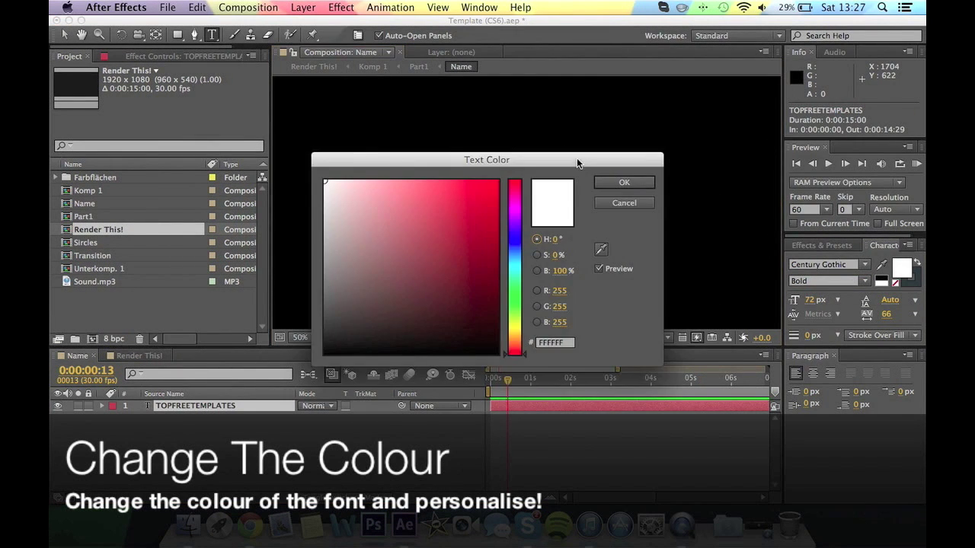
{"action": "left_click_drag", "start_coordinate": [487, 316], "coordinate": [496, 332]}
{"action": "mouse_move", "coordinate": [531, 301]}
{"action": "left_mouse_down"}
{"action": "mouse_move", "coordinate": [531, 440]}
{"action": "mouse_move", "coordinate": [530, 289]}
{"action": "left_mouse_up"}
{"action": "left_click", "coordinate": [367, 306]}
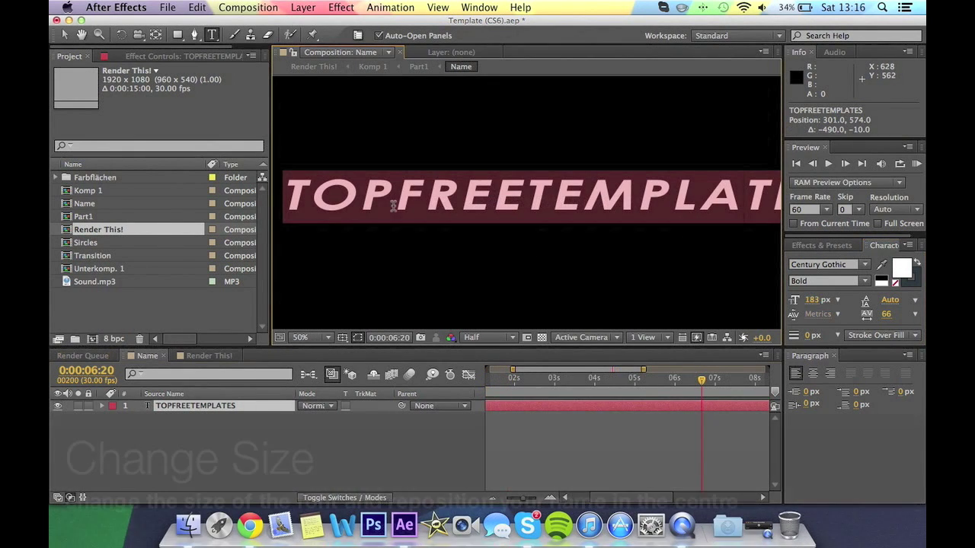
Size the TOPFREETEMPLATES text to 72 px and drag it to the frame centre.
{"action": "left_click", "coordinate": [837, 301]}
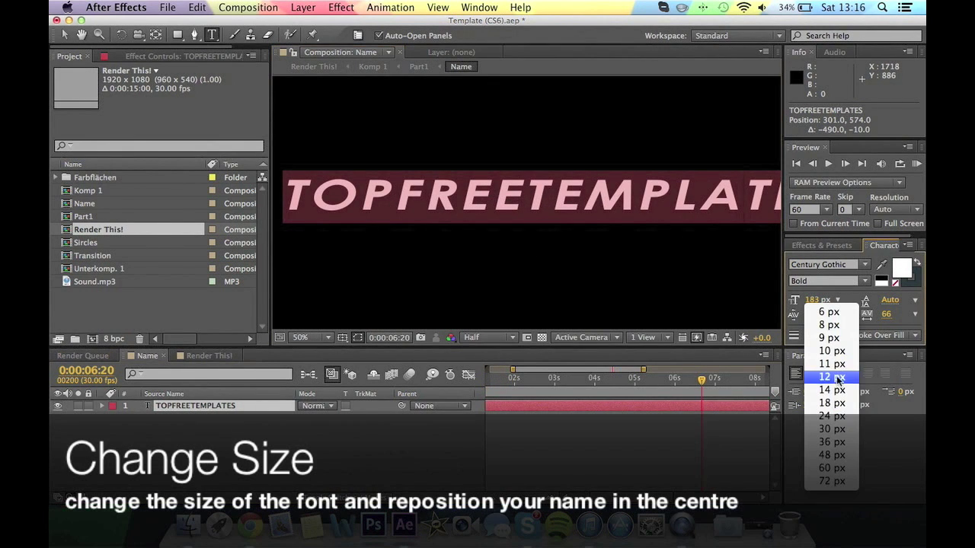
{"action": "left_click", "coordinate": [834, 443]}
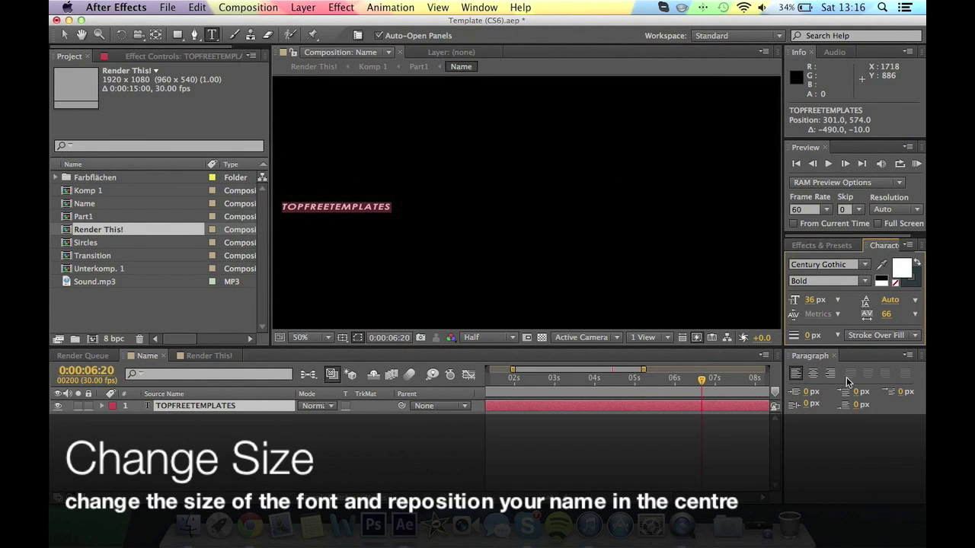
{"action": "left_click", "coordinate": [838, 301]}
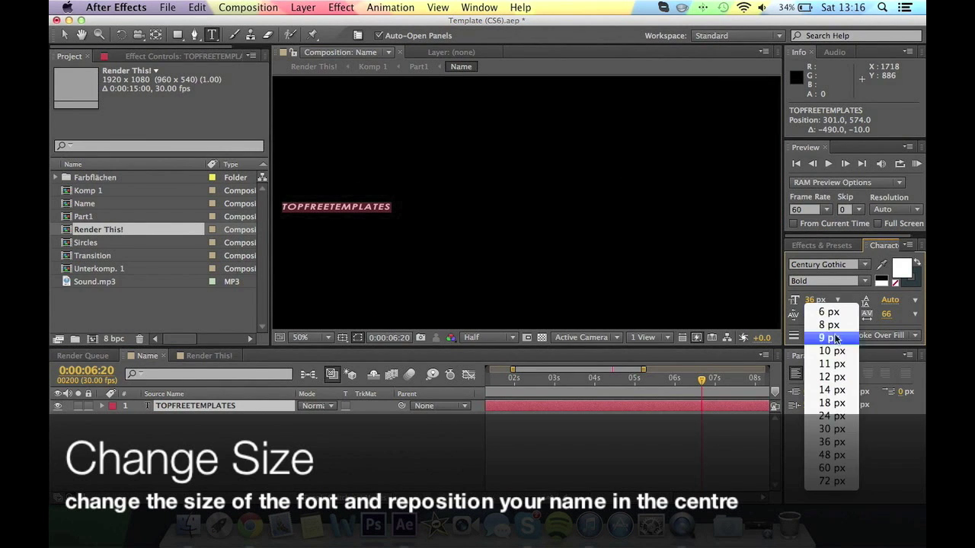
{"action": "left_click", "coordinate": [833, 468]}
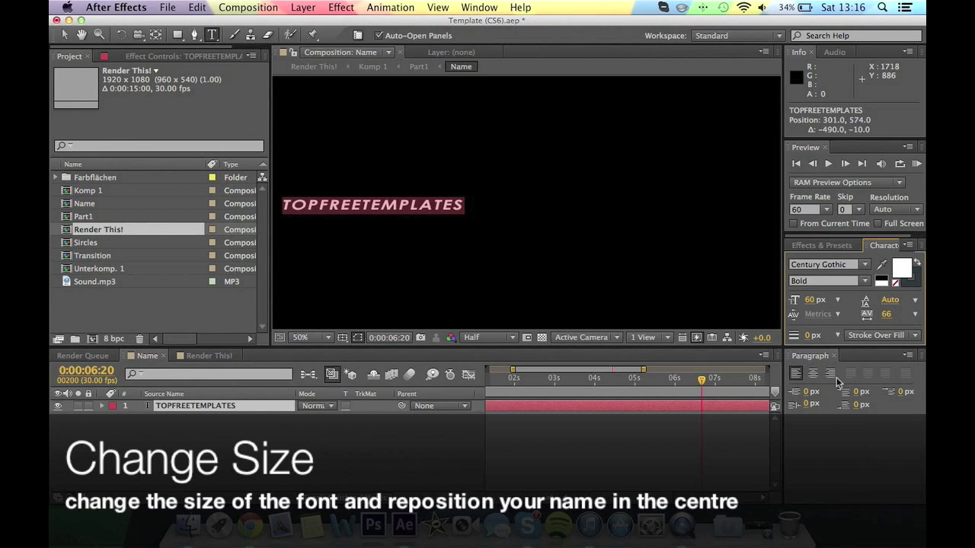
{"action": "left_click", "coordinate": [837, 301]}
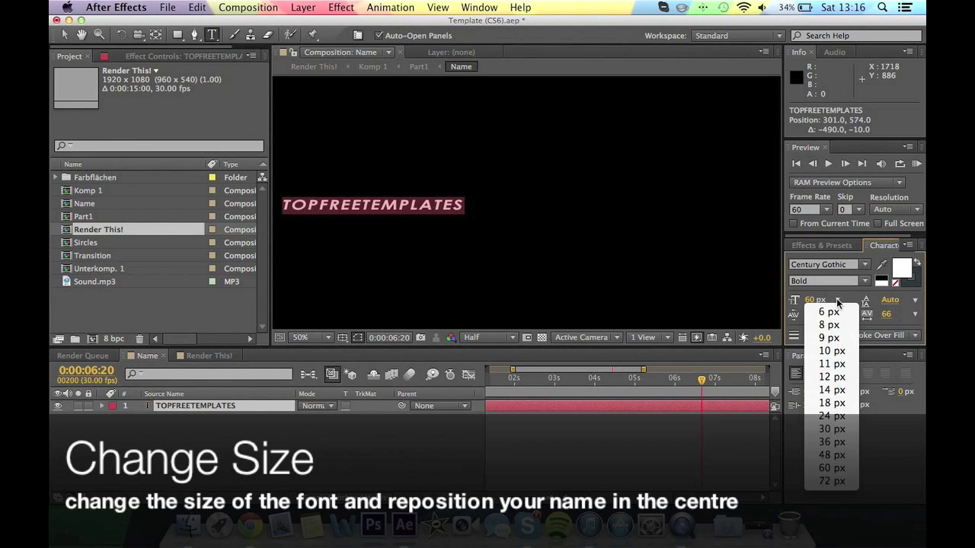
{"action": "left_click", "coordinate": [826, 481]}
{"action": "left_click_drag", "start_coordinate": [471, 259], "coordinate": [615, 255]}
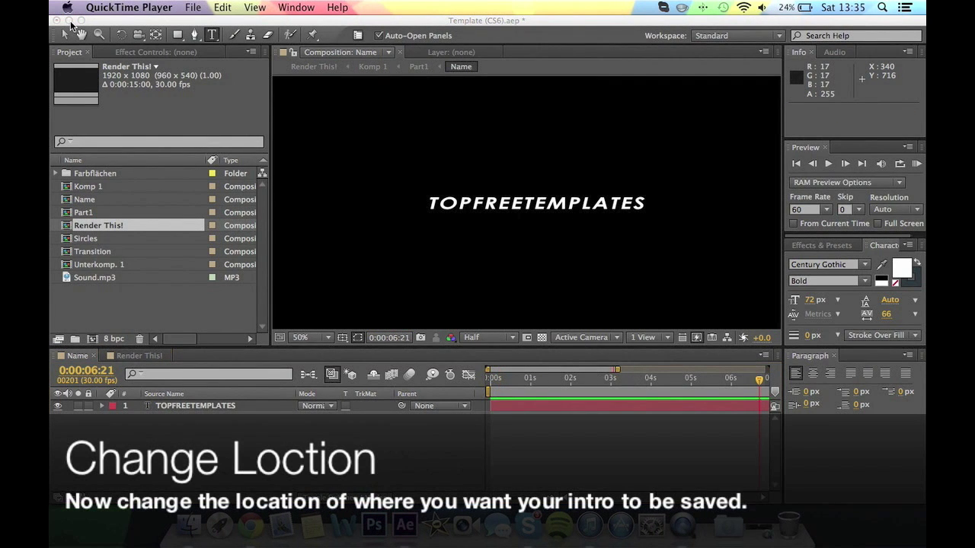
Switch to the Render This! composition and run the Change Render Locations.jsx script.
{"action": "left_click", "coordinate": [184, 21]}
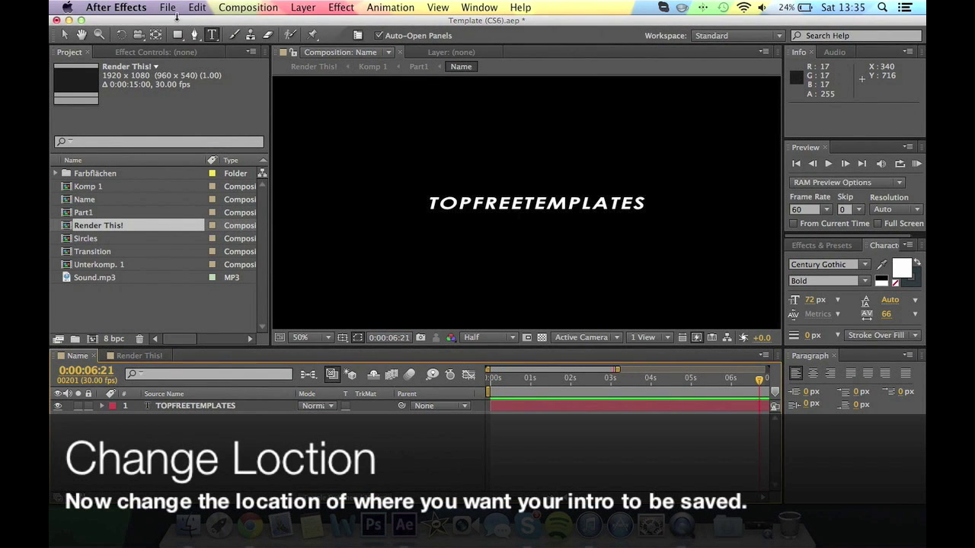
{"action": "left_click", "coordinate": [137, 356]}
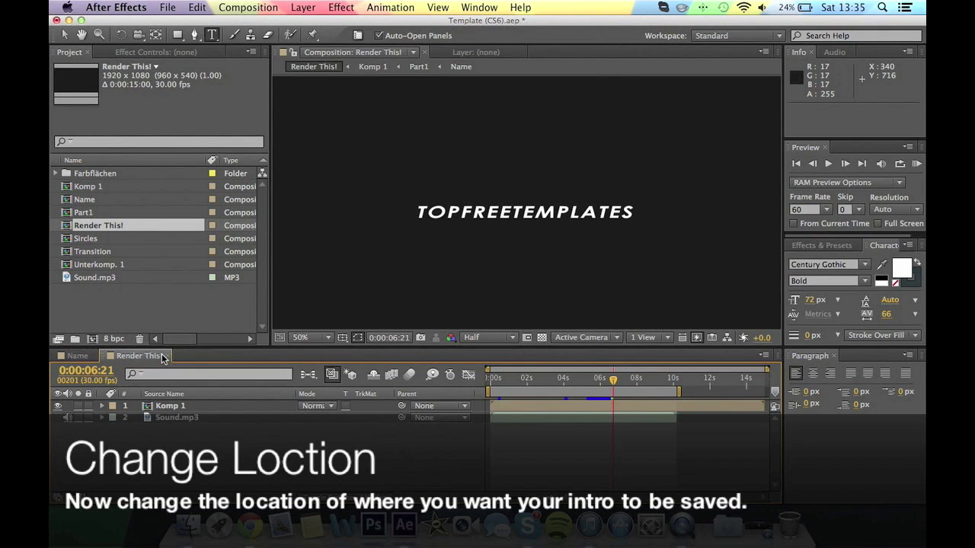
{"action": "left_click", "coordinate": [173, 6]}
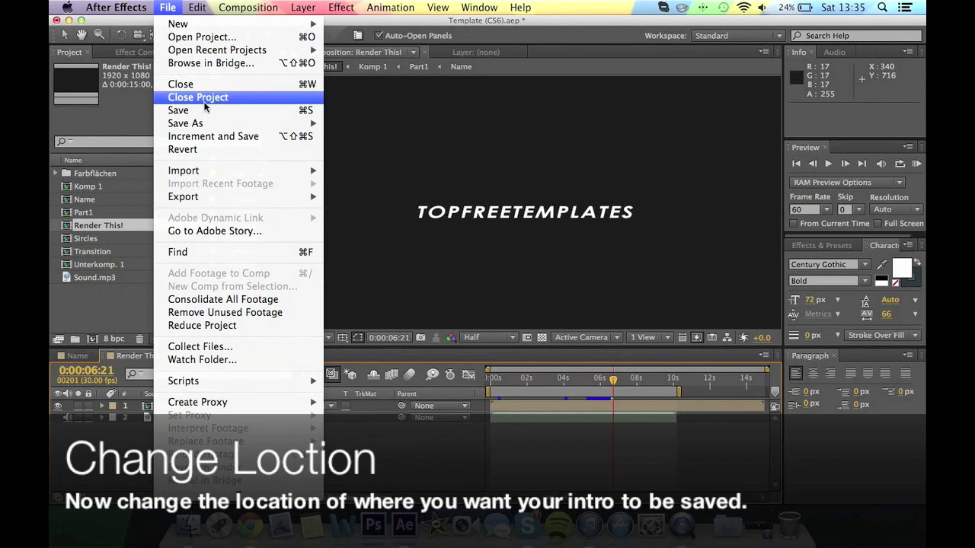
{"action": "mouse_move", "coordinate": [225, 385]}
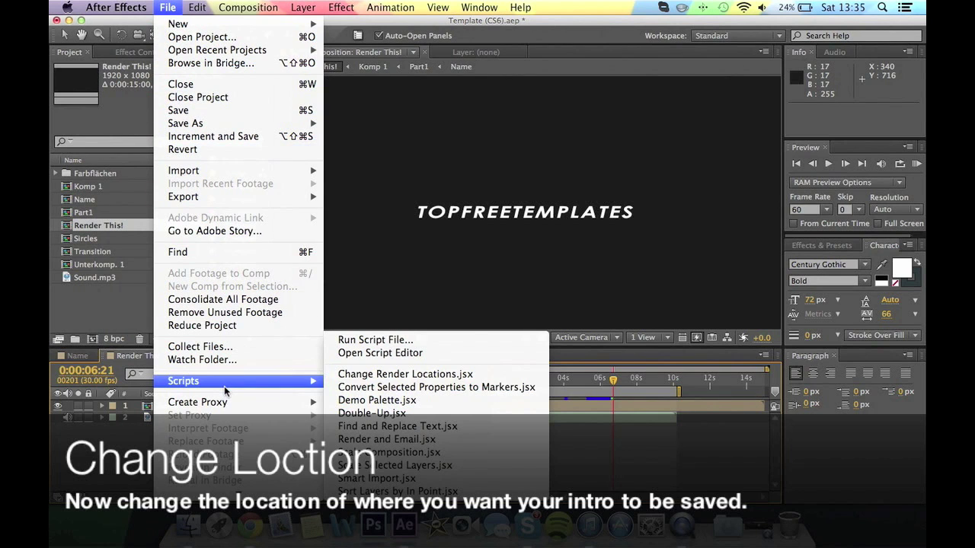
{"action": "left_click", "coordinate": [375, 376]}
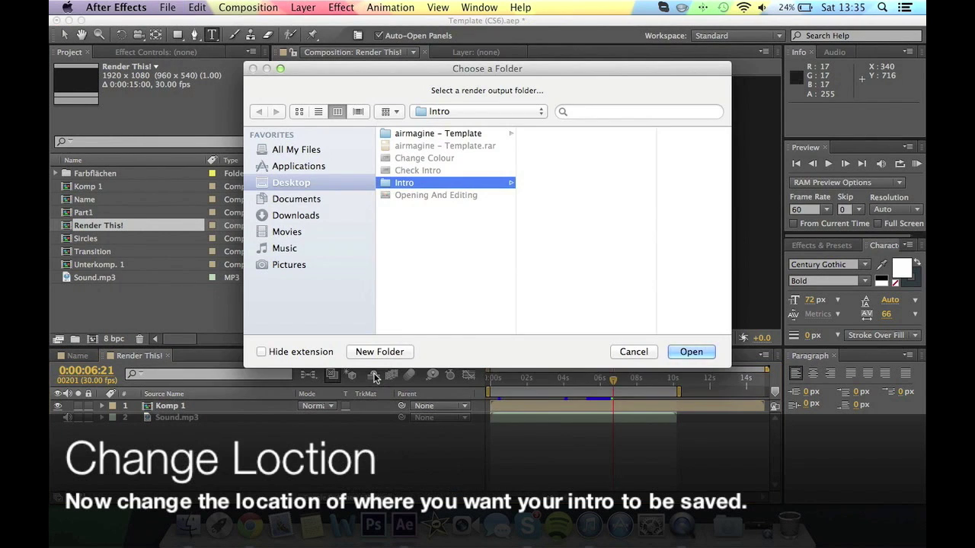
Choose the Desktop Intro folder as the render destination and acknowledge the output path notices.
{"action": "left_click", "coordinate": [335, 183]}
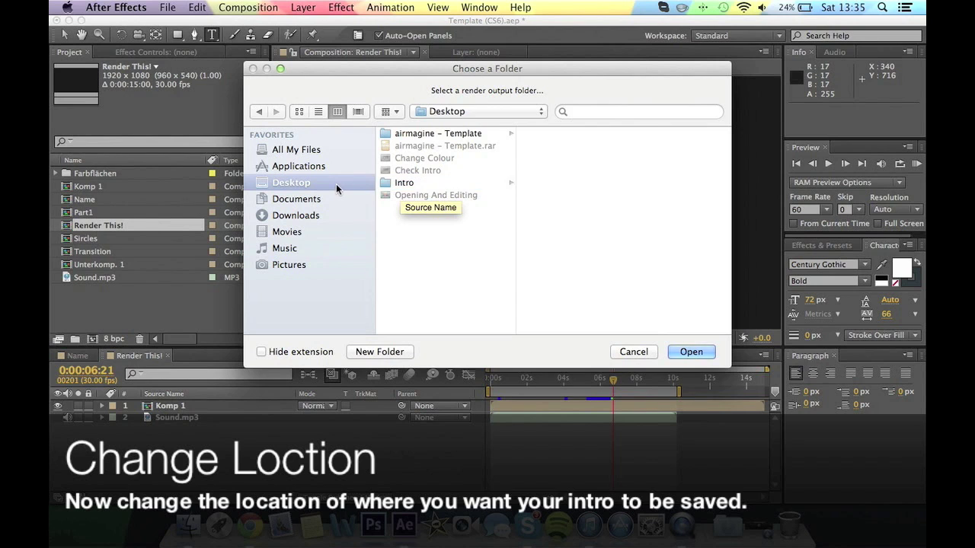
{"action": "left_click", "coordinate": [396, 183]}
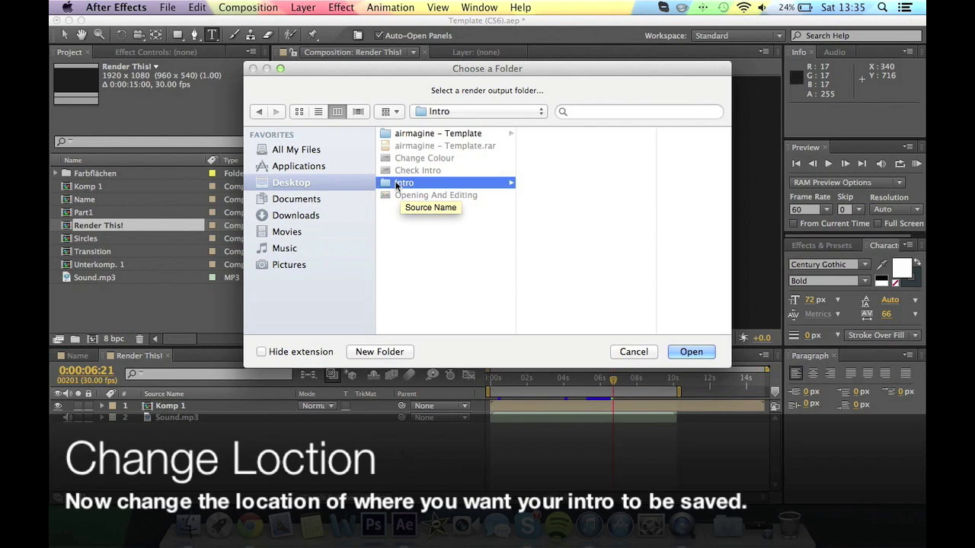
{"action": "left_click", "coordinate": [693, 352]}
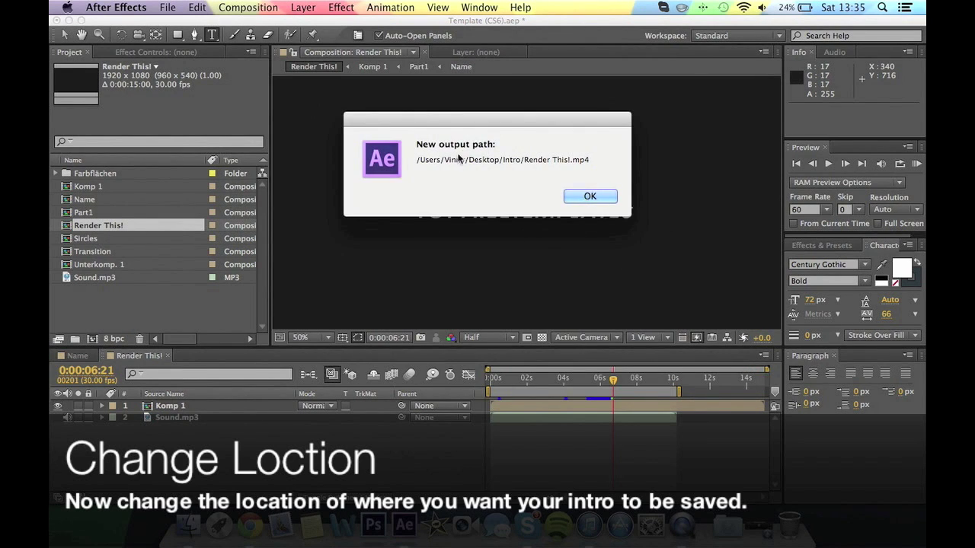
{"action": "left_click", "coordinate": [588, 196]}
{"action": "left_click", "coordinate": [587, 196]}
{"action": "left_click", "coordinate": [588, 195]}
{"action": "left_click", "coordinate": [588, 196]}
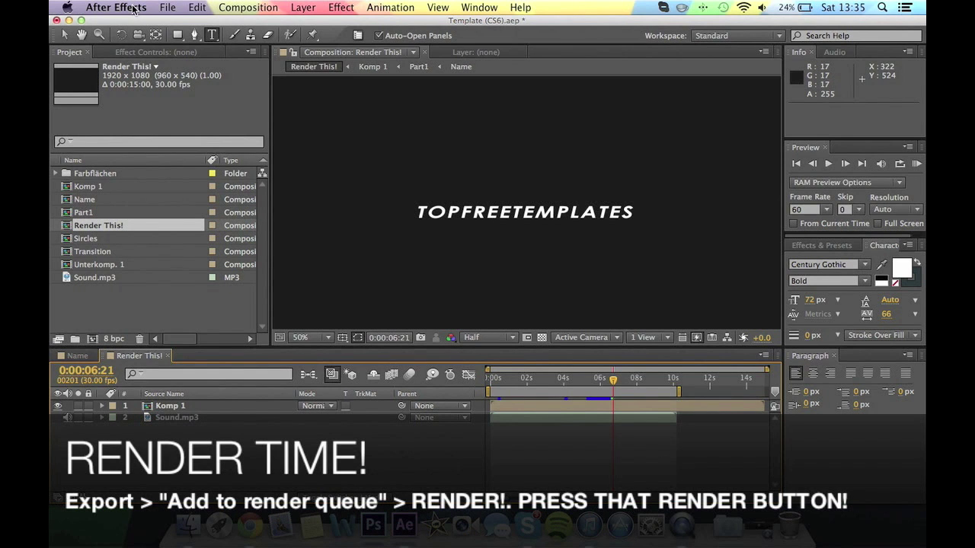
Add the Render This! composition to the Render Queue via File > Export and render it.
{"action": "left_click", "coordinate": [167, 8]}
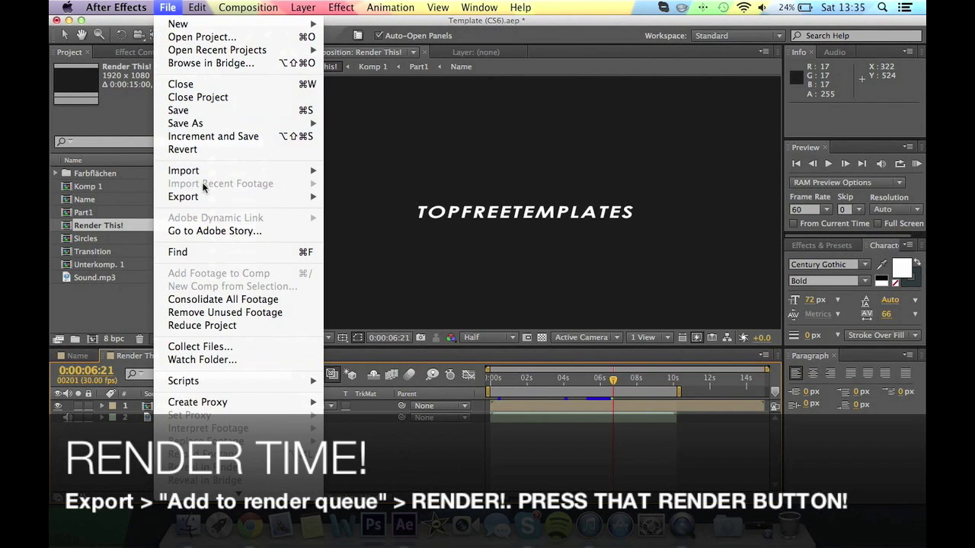
{"action": "mouse_move", "coordinate": [204, 197]}
{"action": "left_click", "coordinate": [402, 355]}
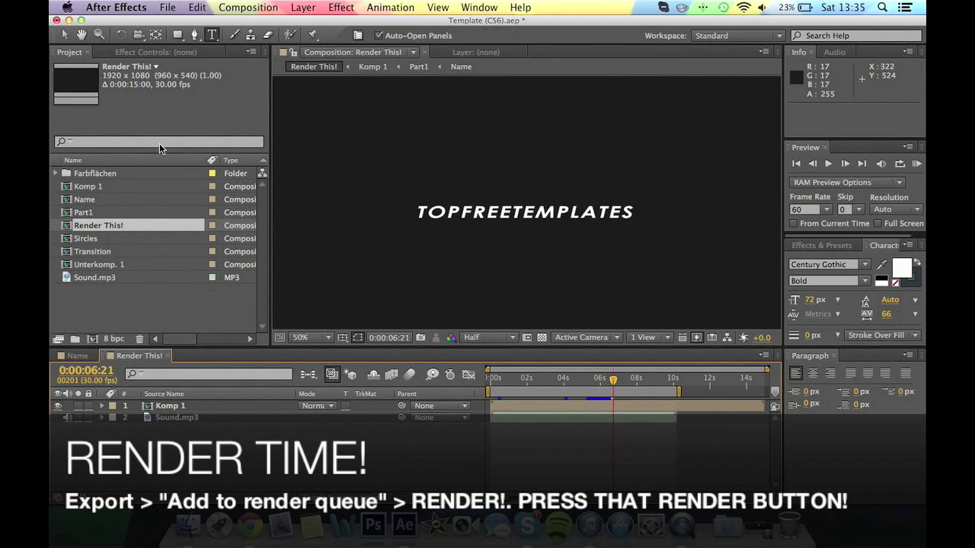
{"action": "left_click", "coordinate": [167, 11]}
{"action": "mouse_move", "coordinate": [214, 195]}
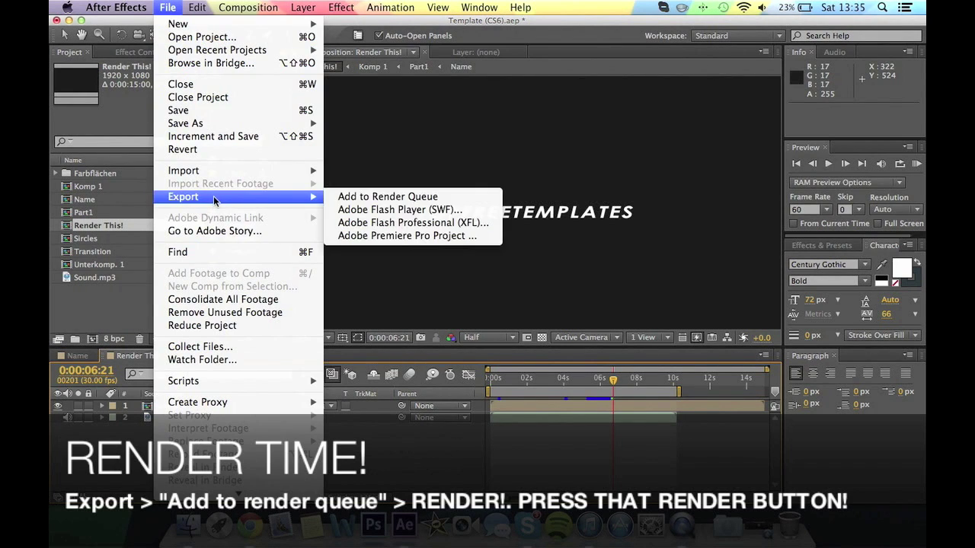
{"action": "left_click", "coordinate": [368, 198]}
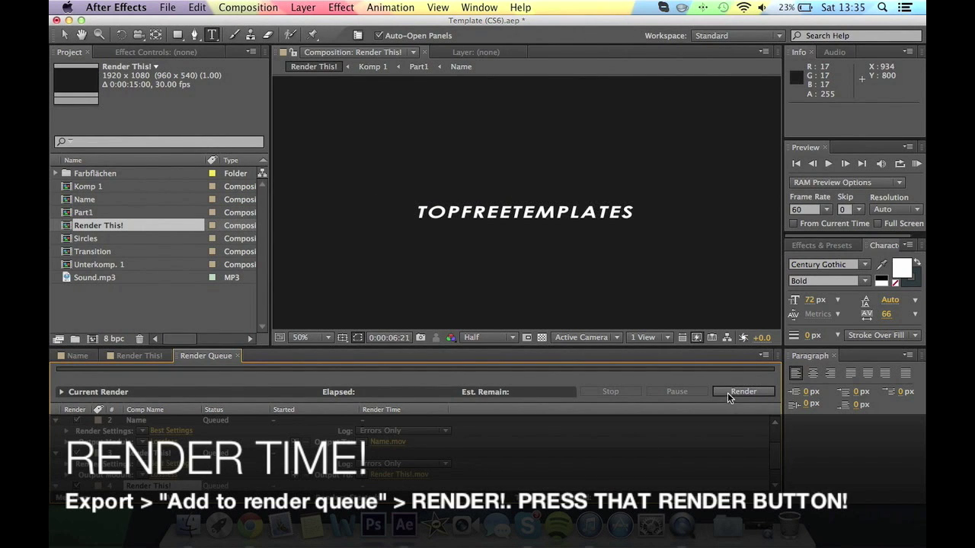
{"action": "left_click", "coordinate": [727, 393]}
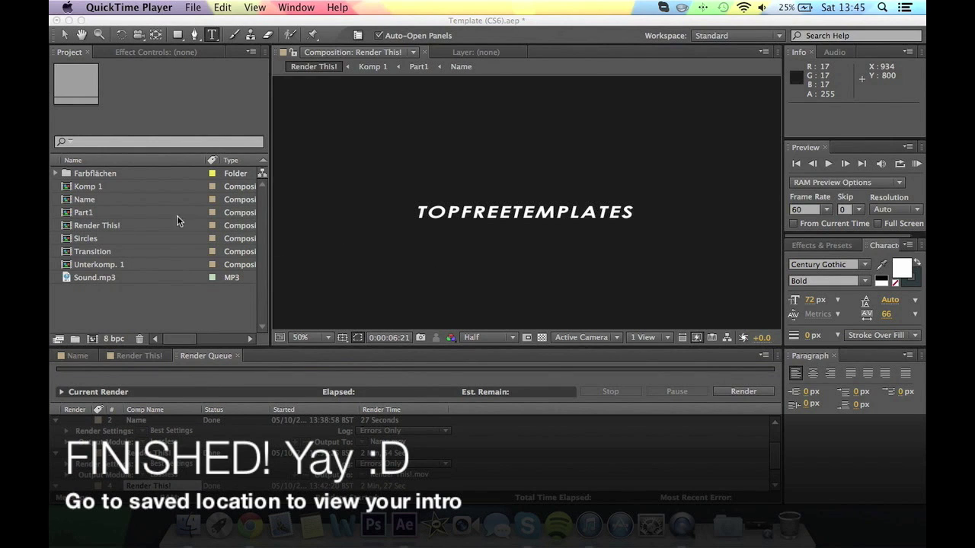
Minimise After Effects and open the Intro folder on the desktop.
{"action": "left_click", "coordinate": [69, 21]}
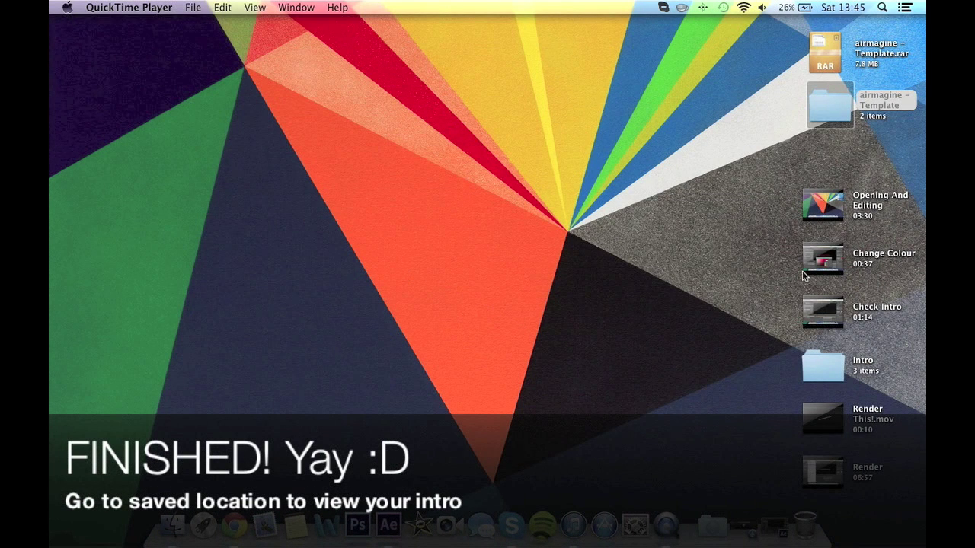
{"action": "left_click", "coordinate": [829, 381]}
{"action": "double_click", "coordinate": [829, 380]}
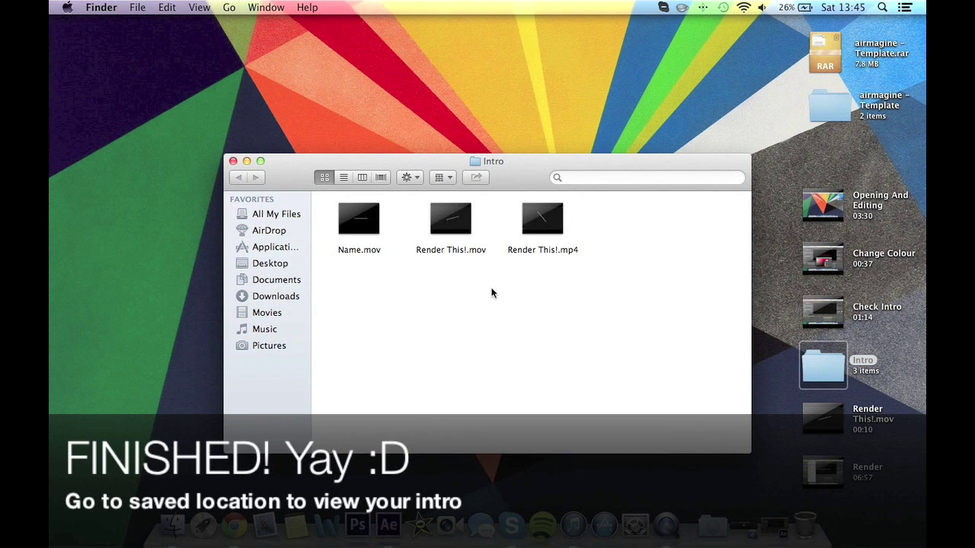
Play Render This!.mp4 in QuickTime to check the intro, then close the player.
{"action": "mouse_move", "coordinate": [361, 227]}
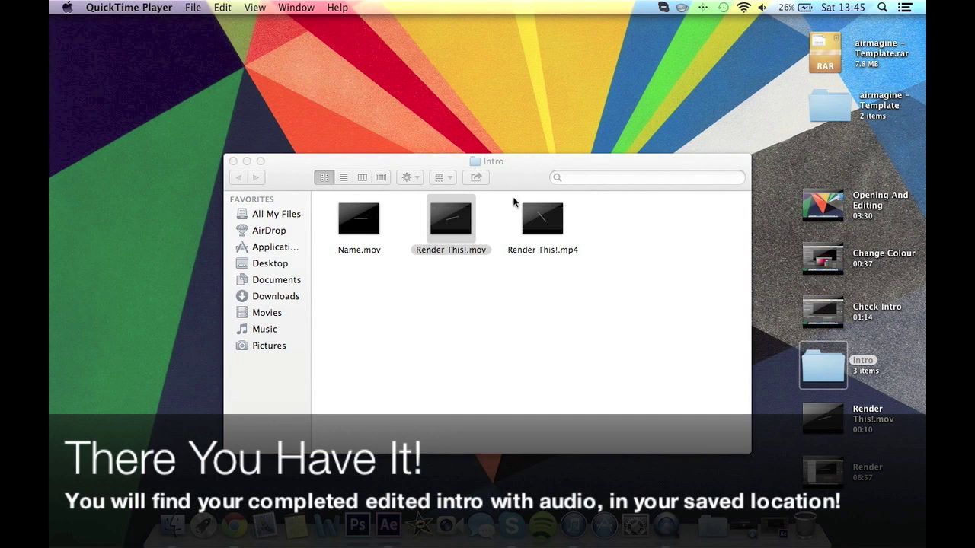
{"action": "double_click", "coordinate": [564, 219]}
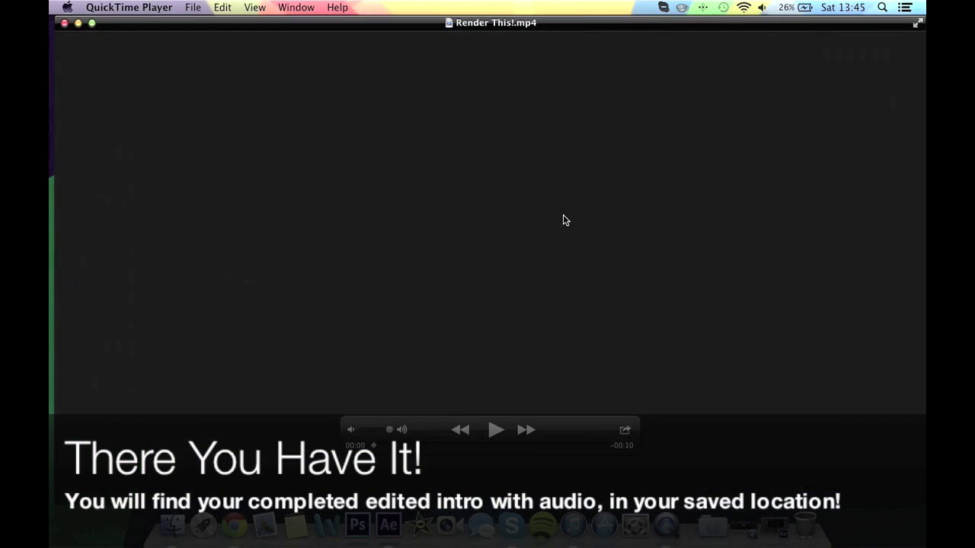
{"action": "left_click", "coordinate": [495, 428]}
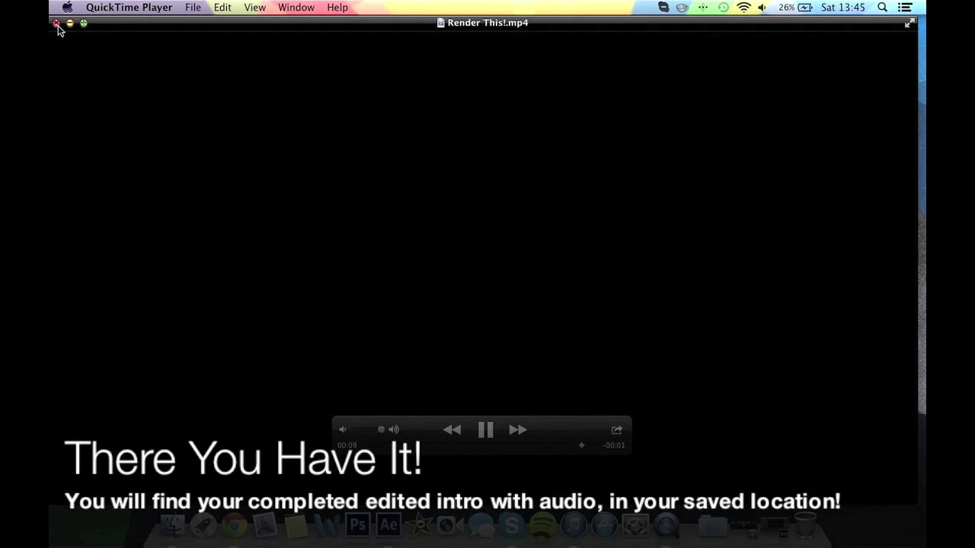
{"action": "left_click", "coordinate": [57, 24]}
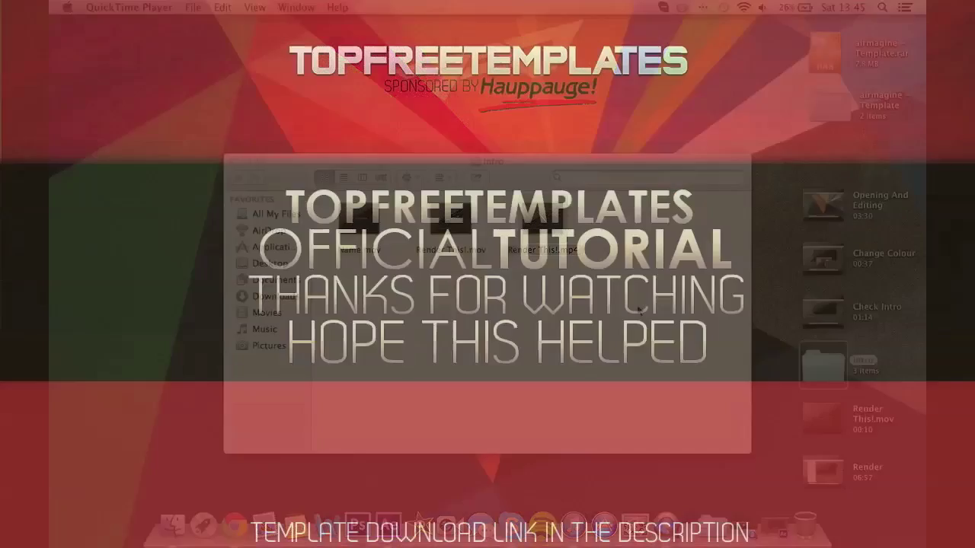